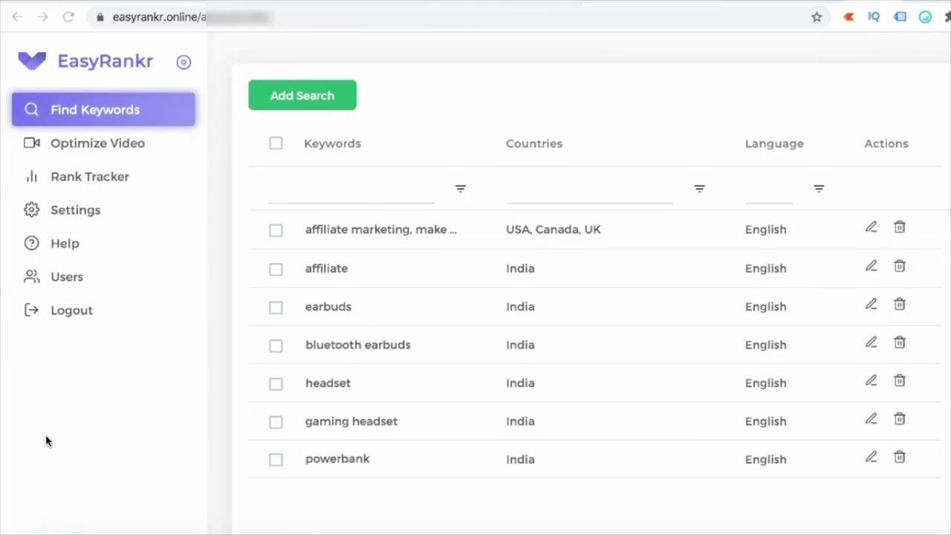
Save a new keyword search for 'earphone' in USA, Canada and UK, replacing India.
click(18, 300)
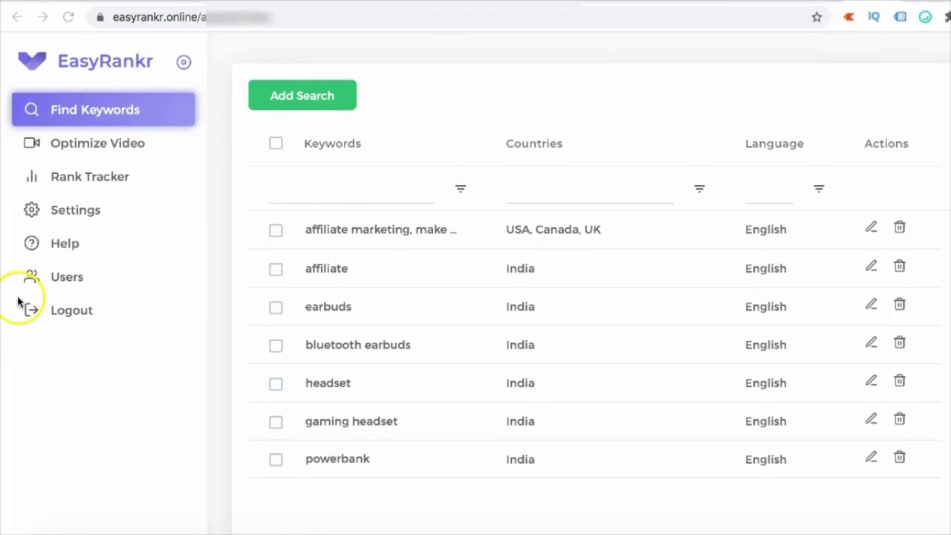
click(309, 97)
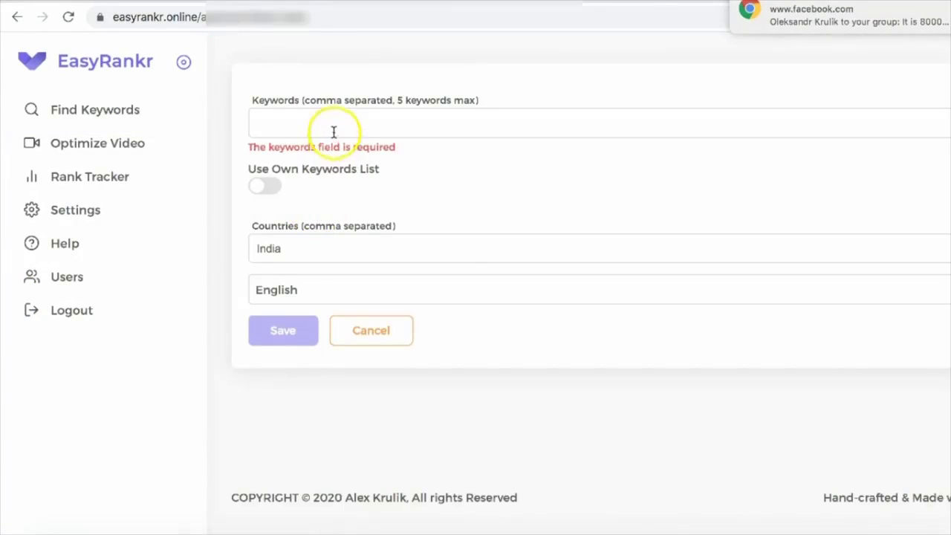
click(333, 127)
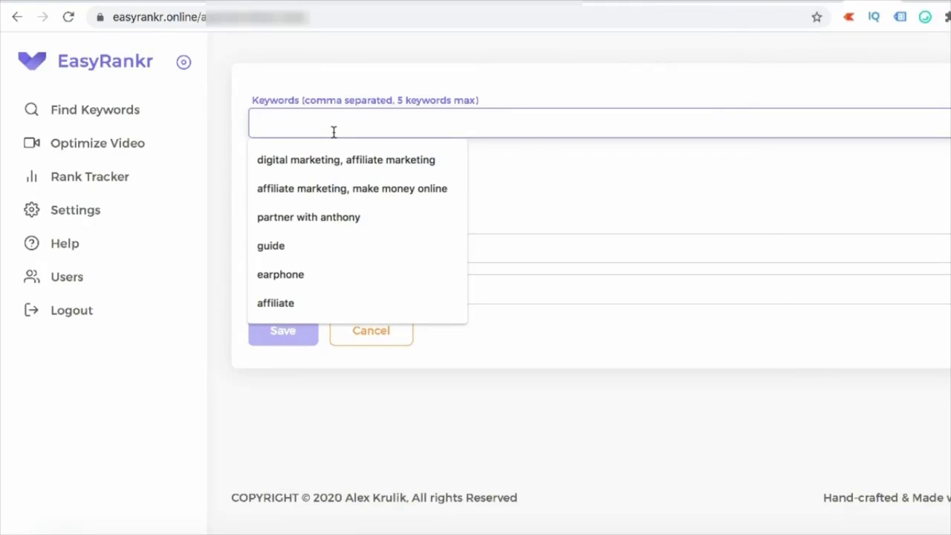
text(earphone)
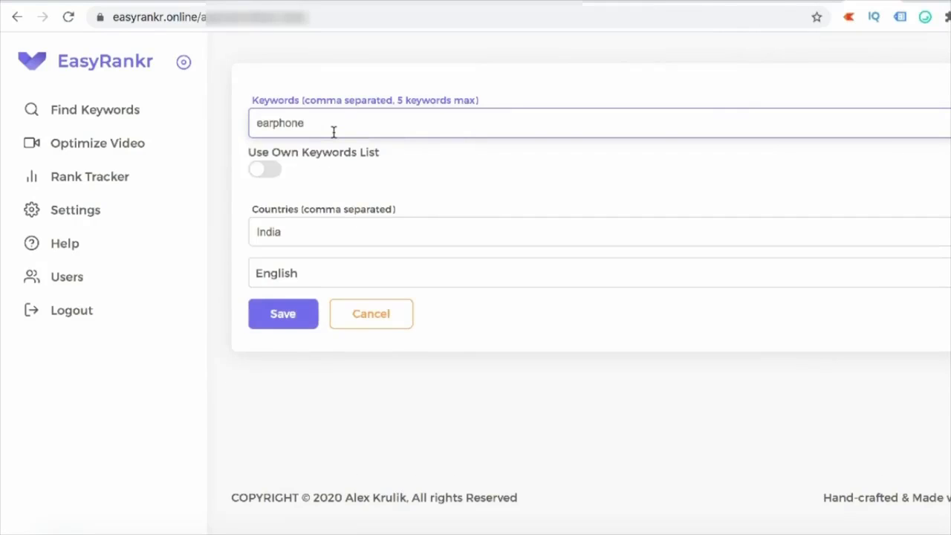
drag(299, 227, 204, 220)
text(us)
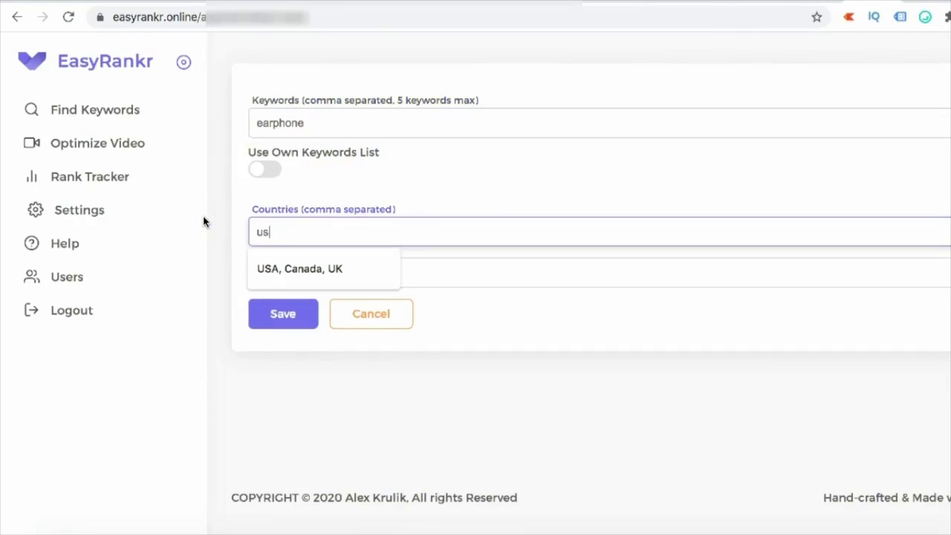
key(Down)
key(Return)
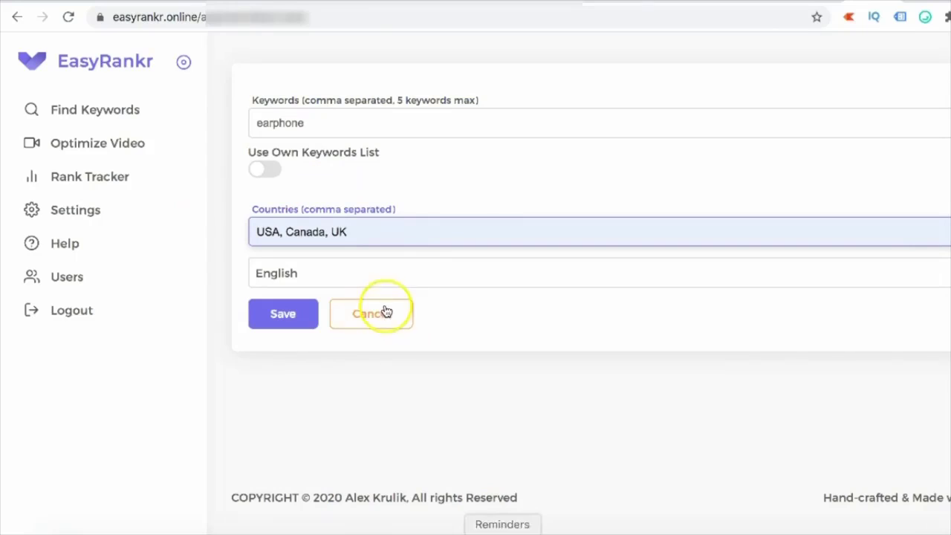
click(295, 325)
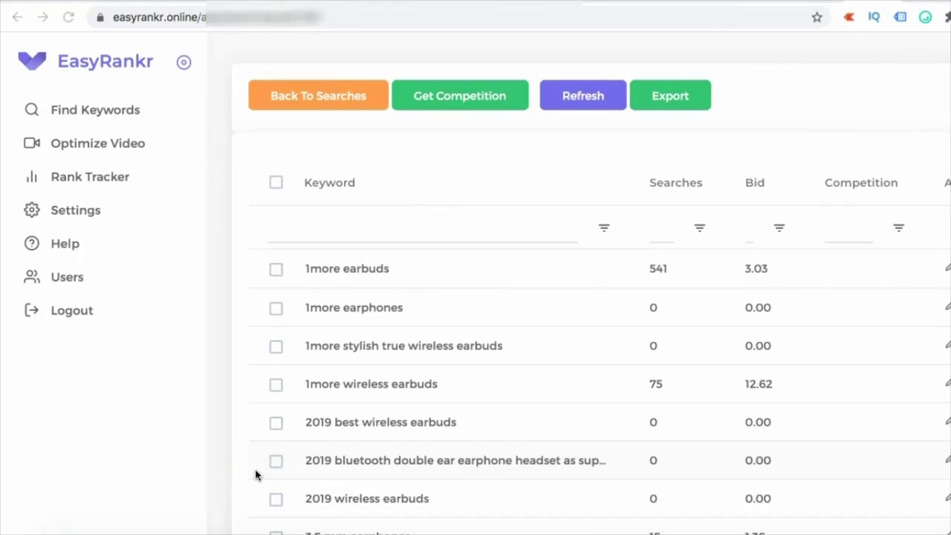
Filter the earphone results to keywords with at least 300 searches.
click(660, 229)
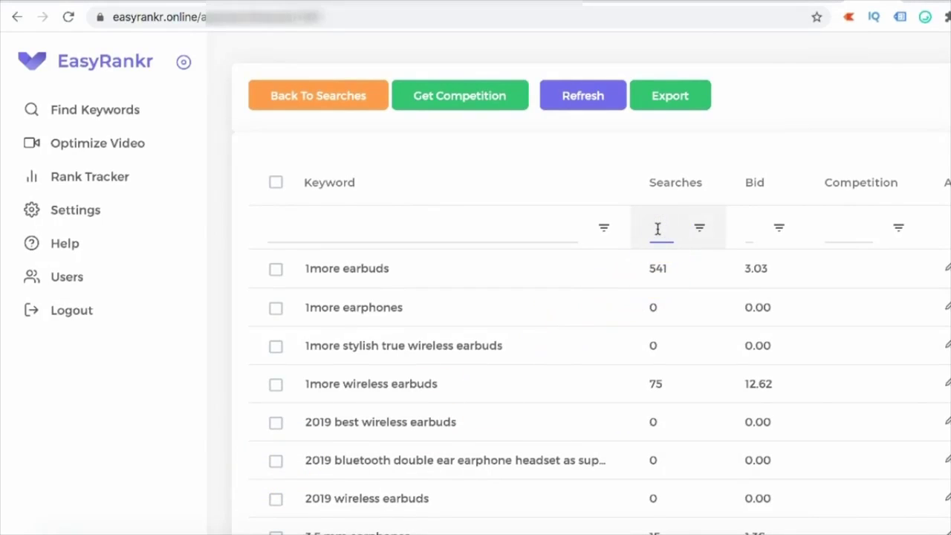
text(300)
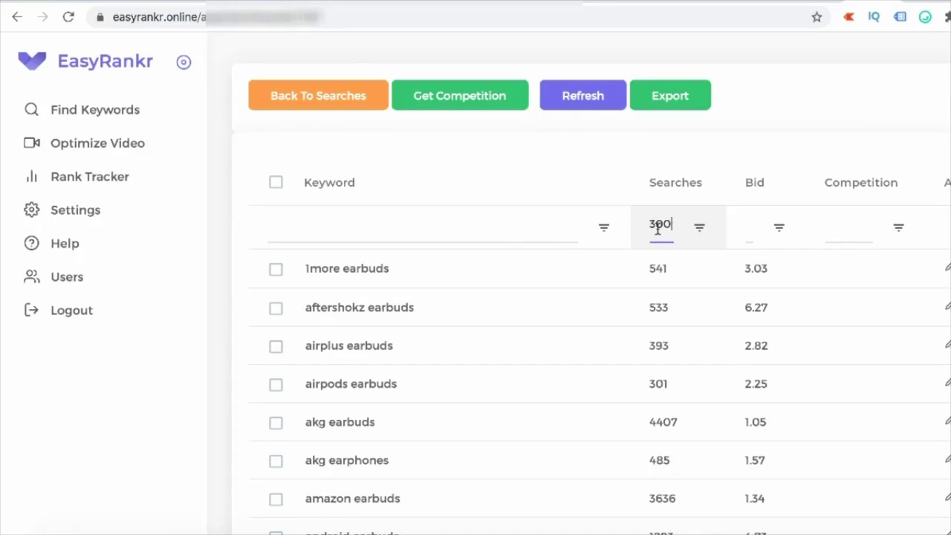
Select all filtered keyword rows and fetch their competition scores.
click(276, 182)
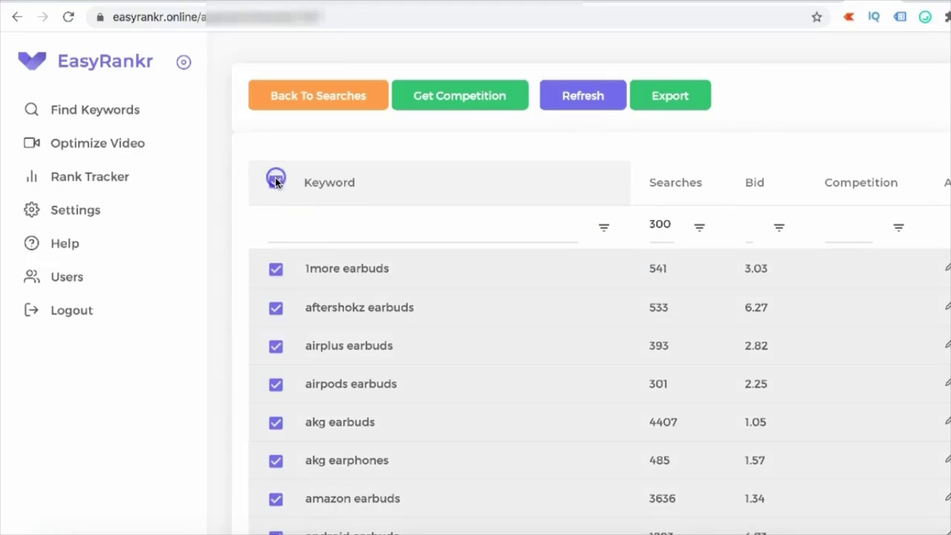
click(456, 96)
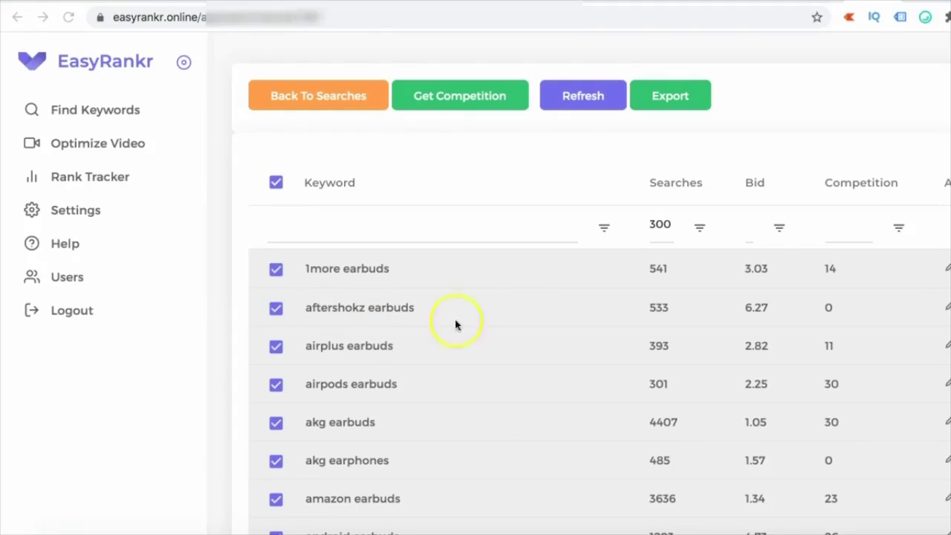
Set the Competition filter to 0 and scroll through the matching keywords.
click(844, 230)
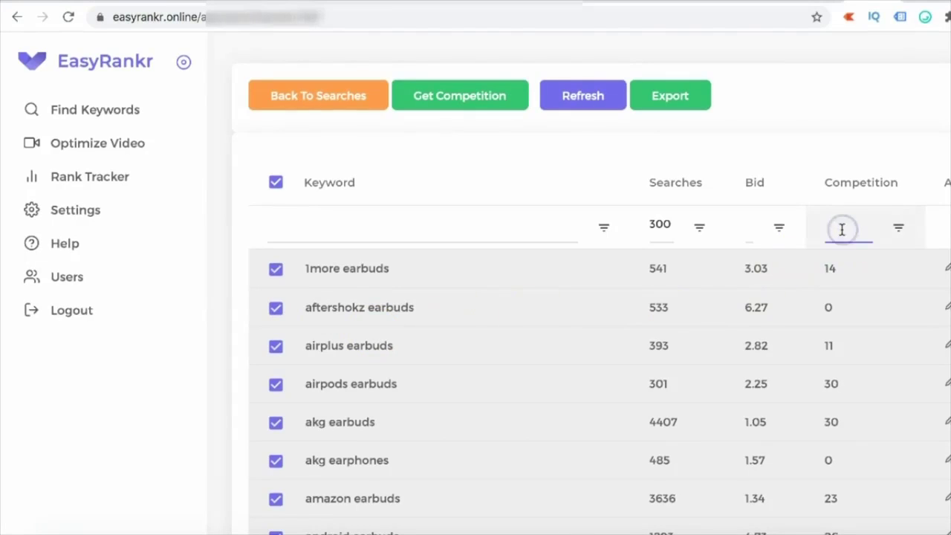
text(0)
click(824, 263)
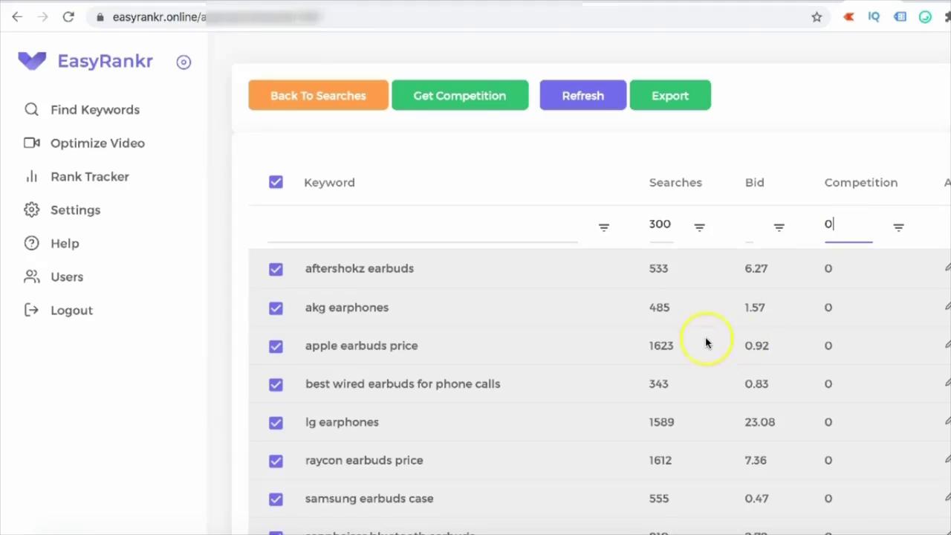
scroll(691, 344, down, 2)
scroll(691, 343, down, 3)
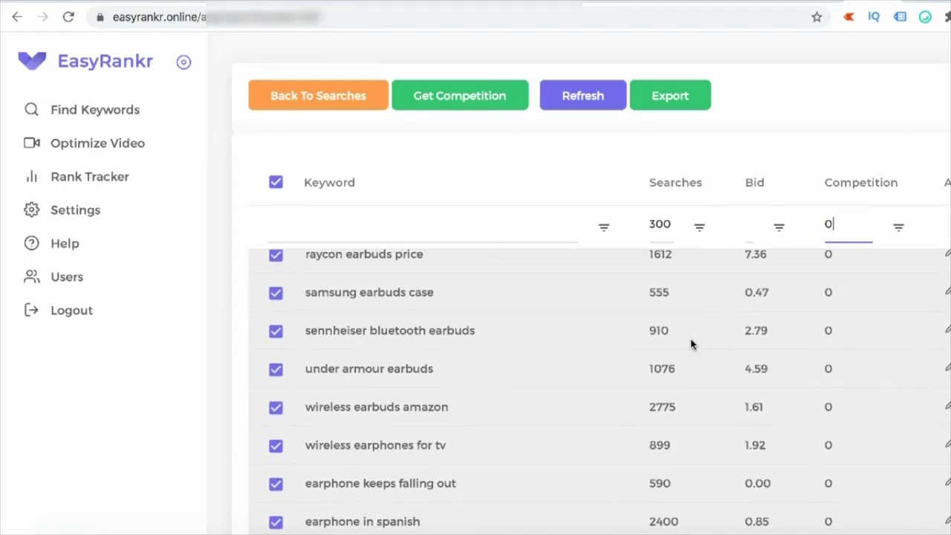
scroll(691, 343, down, 1)
drag(690, 345, 656, 399)
scroll(656, 399, down, 1)
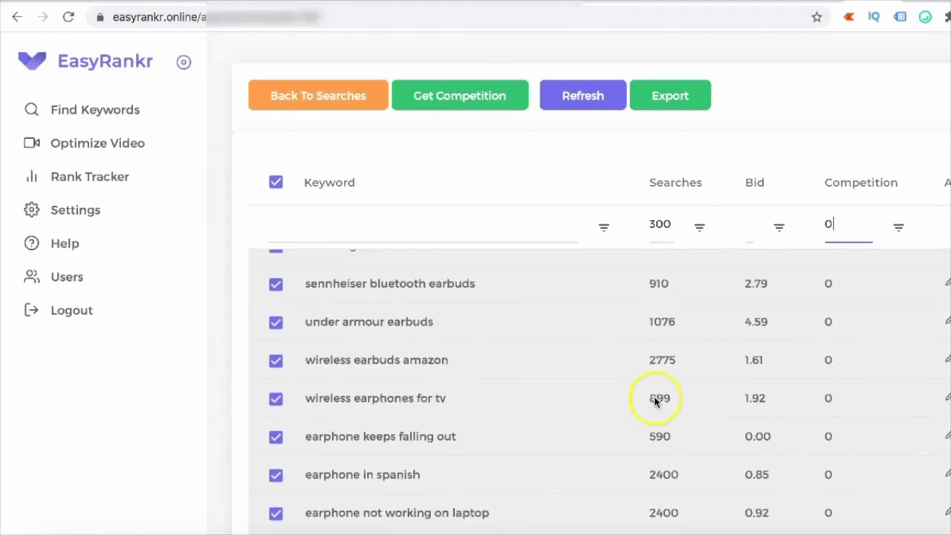
scroll(654, 401, down, 2)
scroll(650, 412, down, 1)
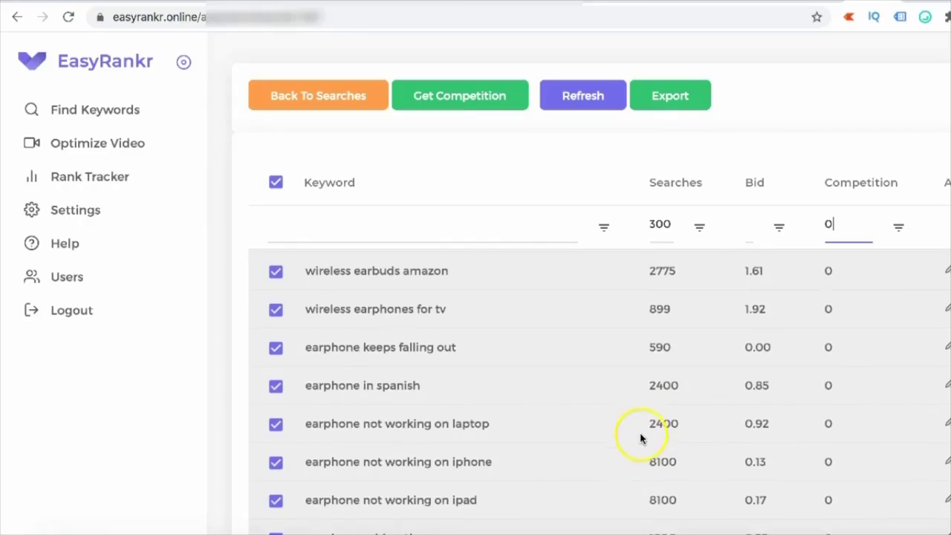
scroll(653, 467, down, 2)
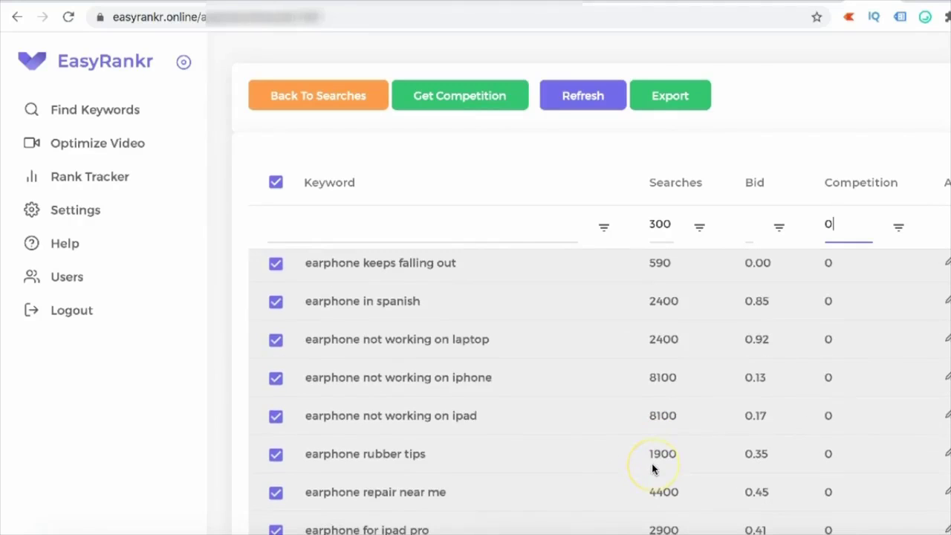
scroll(652, 468, down, 1)
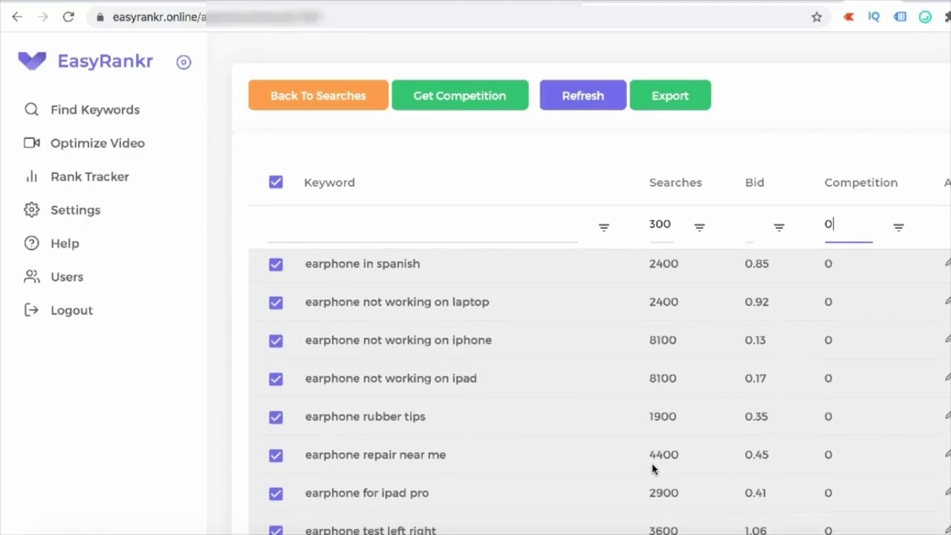
scroll(648, 471, down, 1)
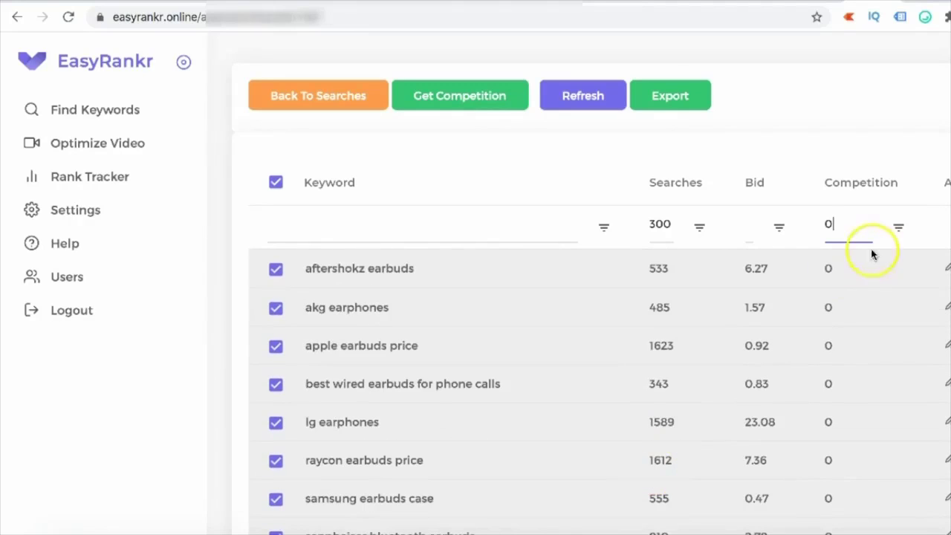
Try a competition limit of 1, then set it back to 0 and review the list.
drag(840, 223, 822, 225)
text(1)
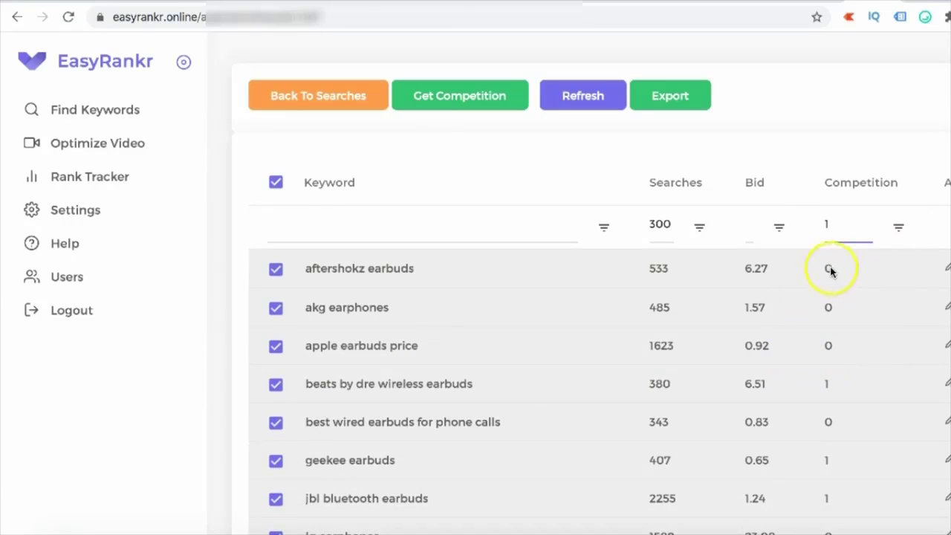
scroll(773, 330, down, 1)
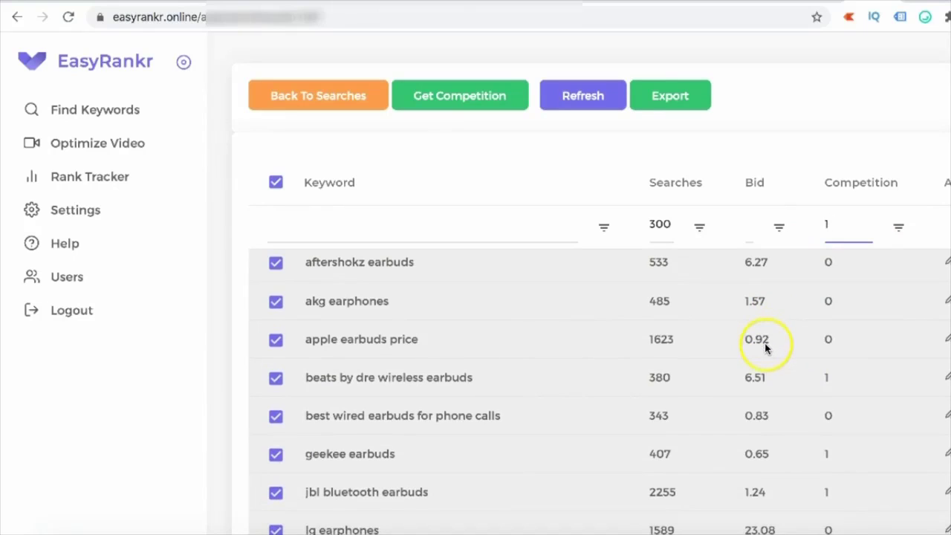
scroll(765, 348, down, 1)
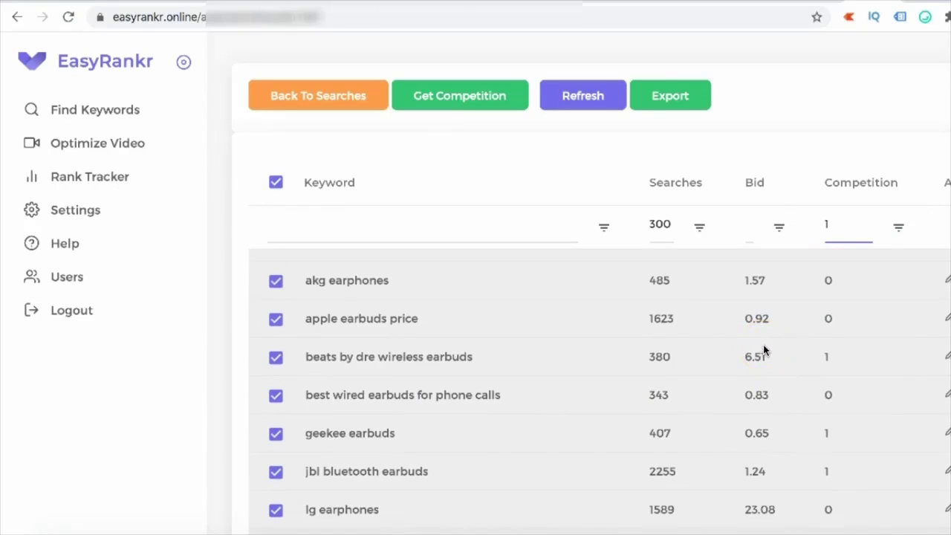
key(BackSpace)
text(0)
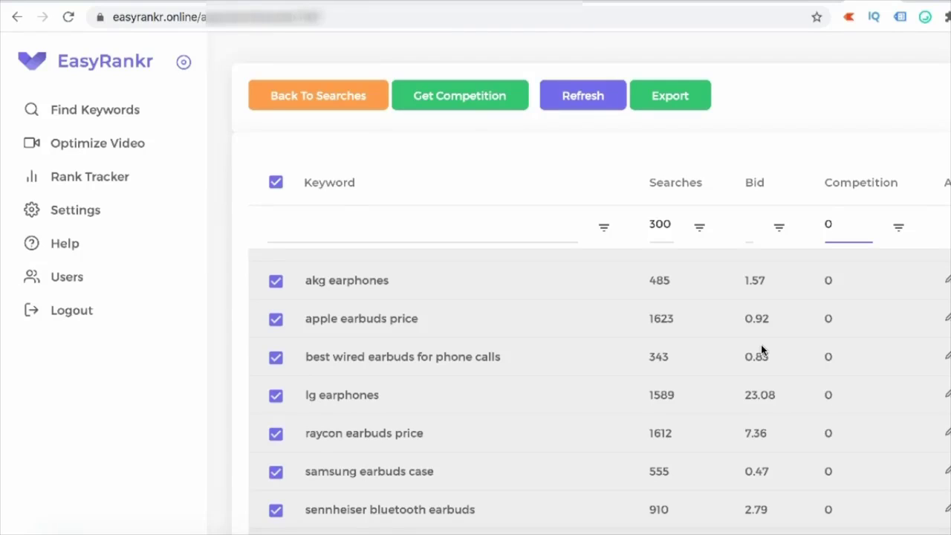
scroll(720, 356, down, 1)
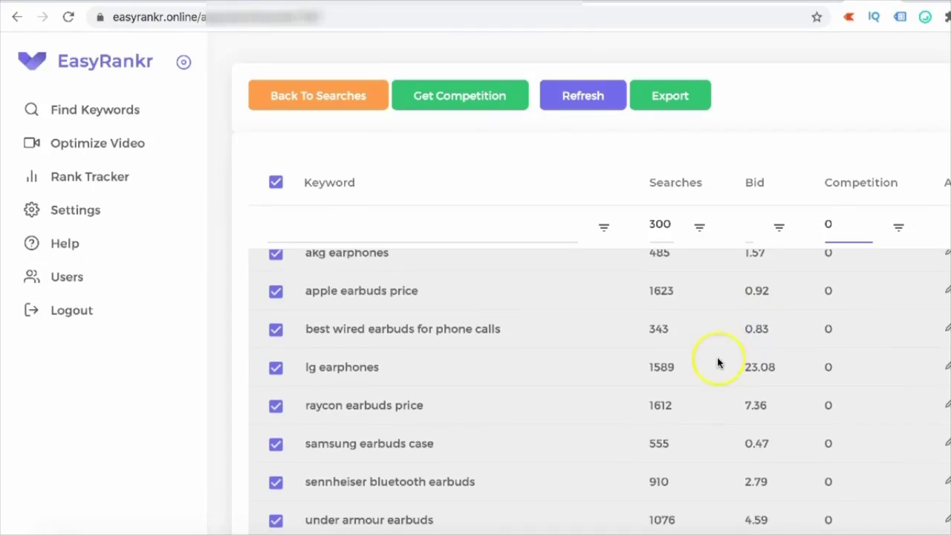
scroll(718, 362, down, 1)
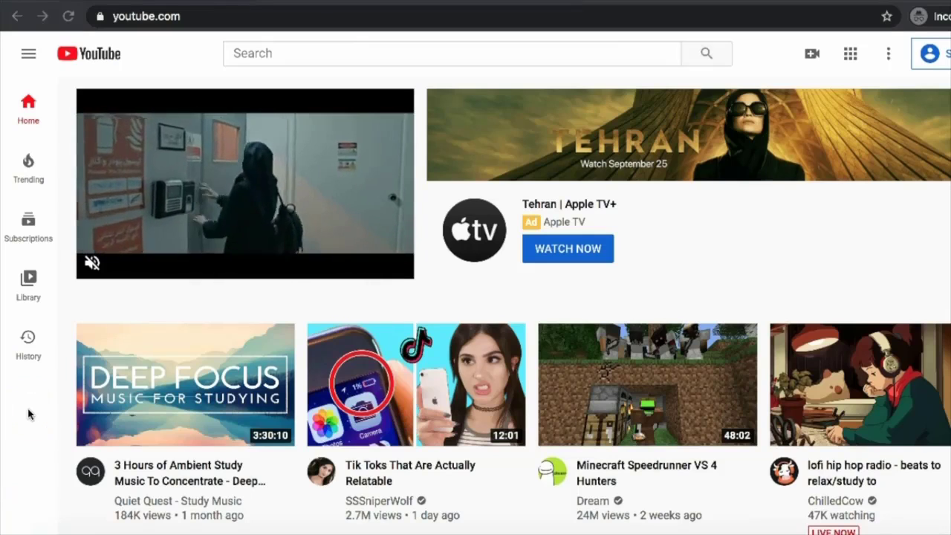
Search YouTube for 'gabba goods earbuds' and browse the results.
click(273, 57)
text(gabba g)
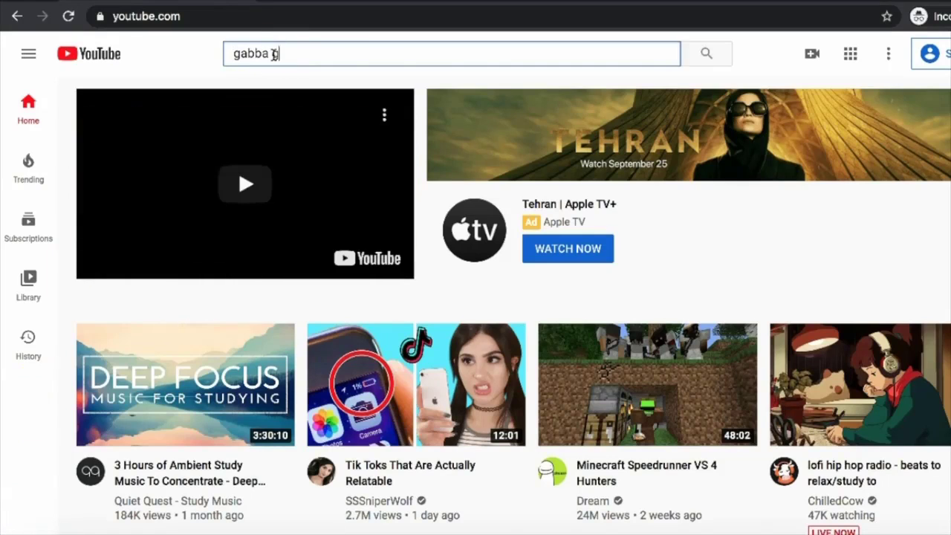
text(oods rarbuds)
key(Return)
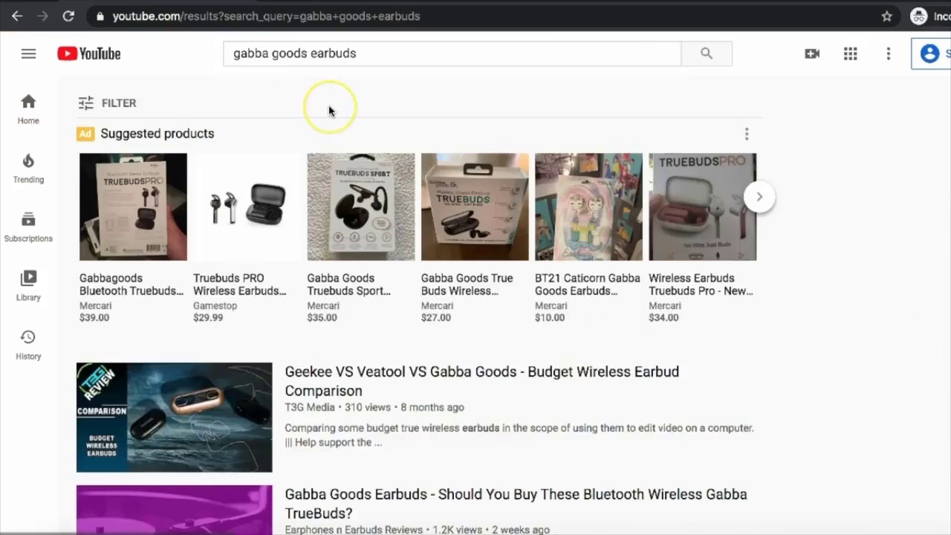
scroll(328, 105, down, 1)
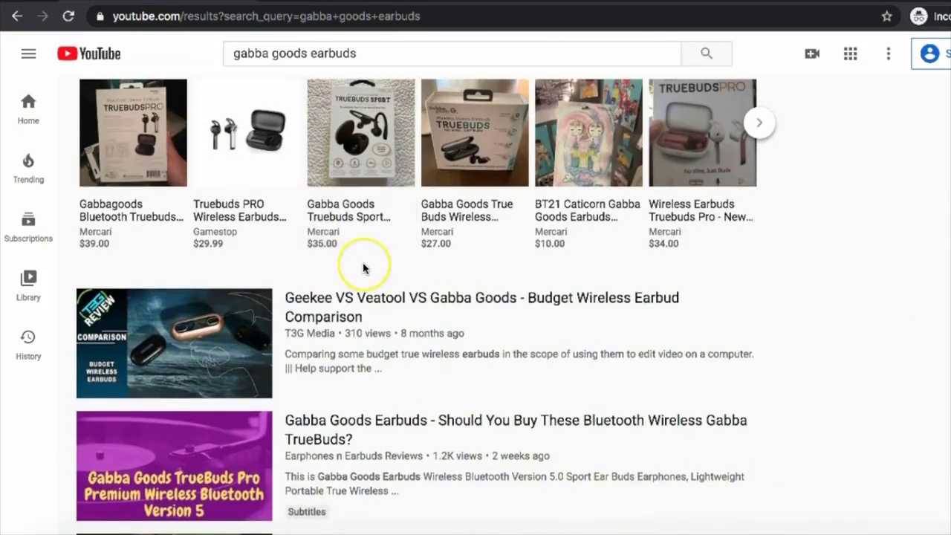
scroll(364, 266, down, 1)
scroll(363, 269, up, 2)
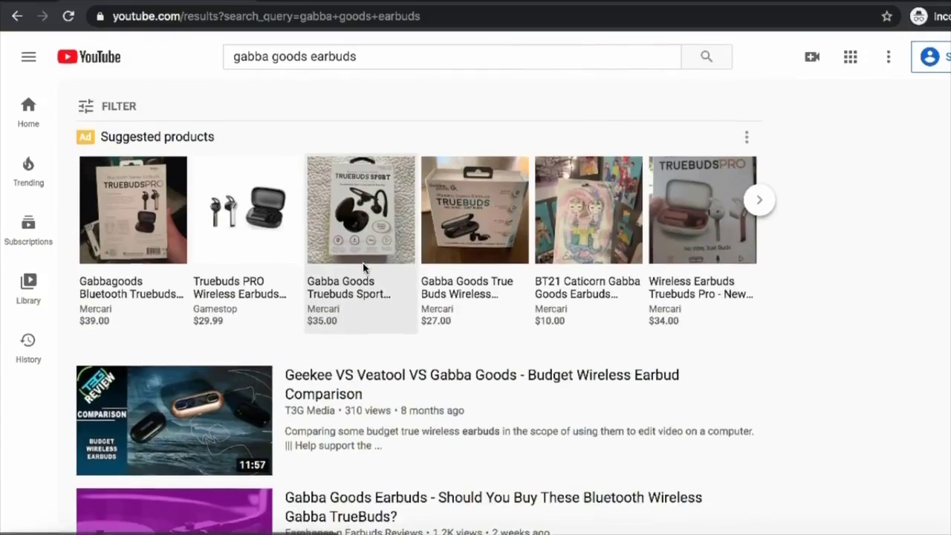
click(477, 266)
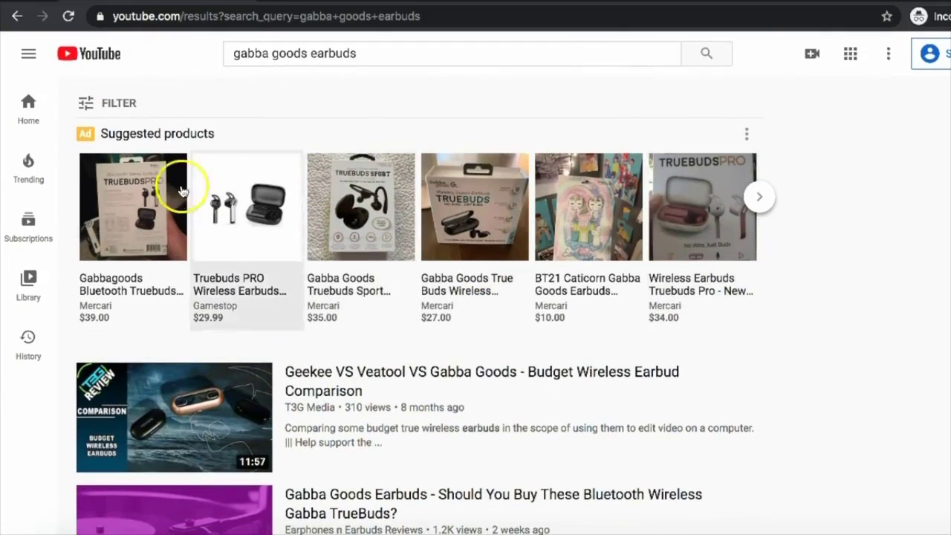
Search 'gabba goods earbuds review', then trim the query to just 'gabba goods'.
click(369, 53)
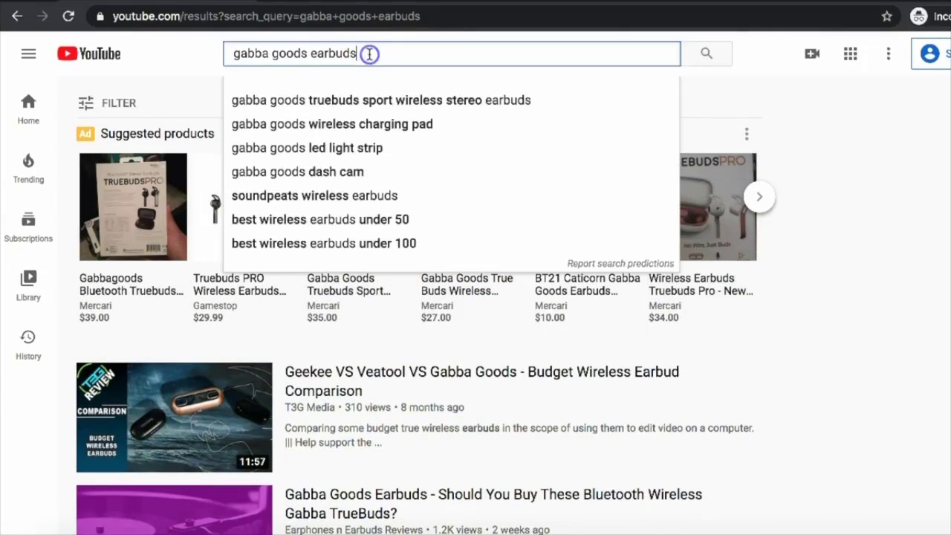
text(re)
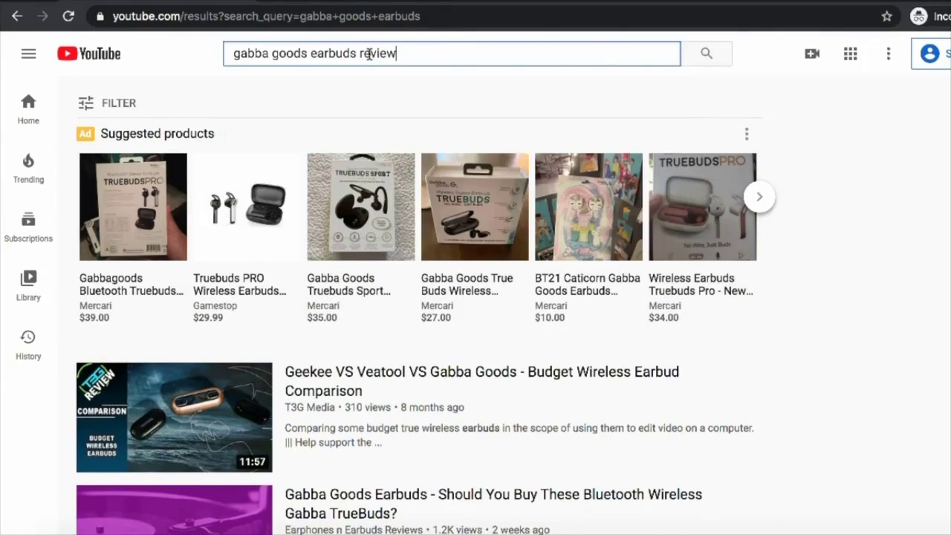
text(view)
key(Return)
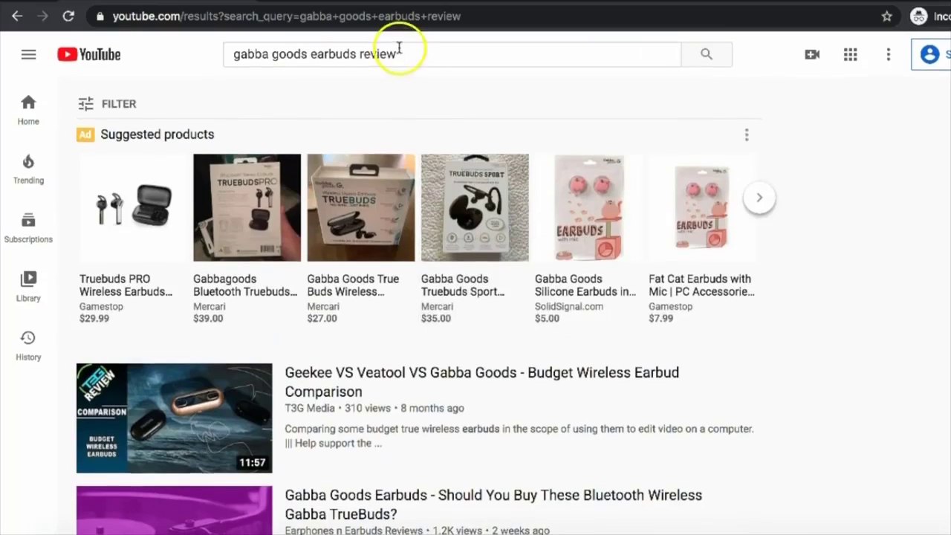
click(376, 56)
drag(375, 56, 310, 54)
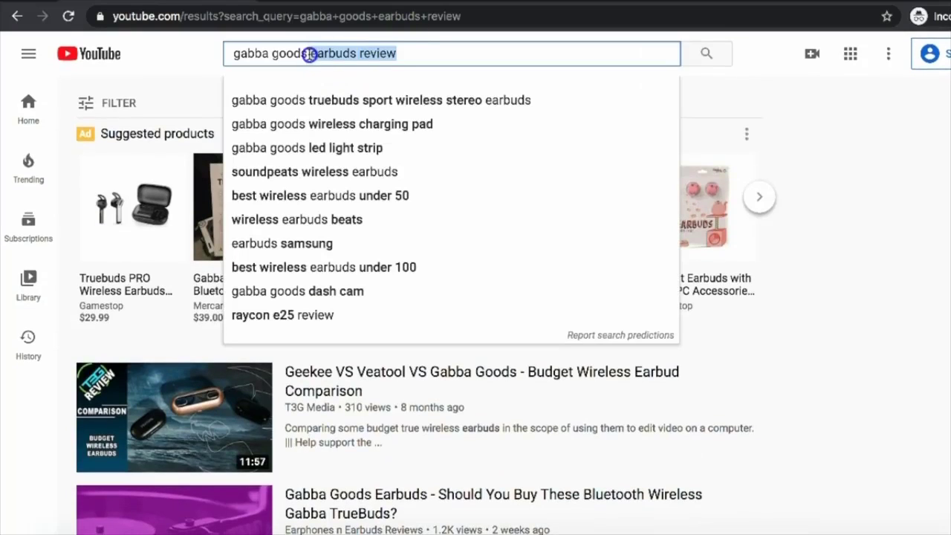
key(Return)
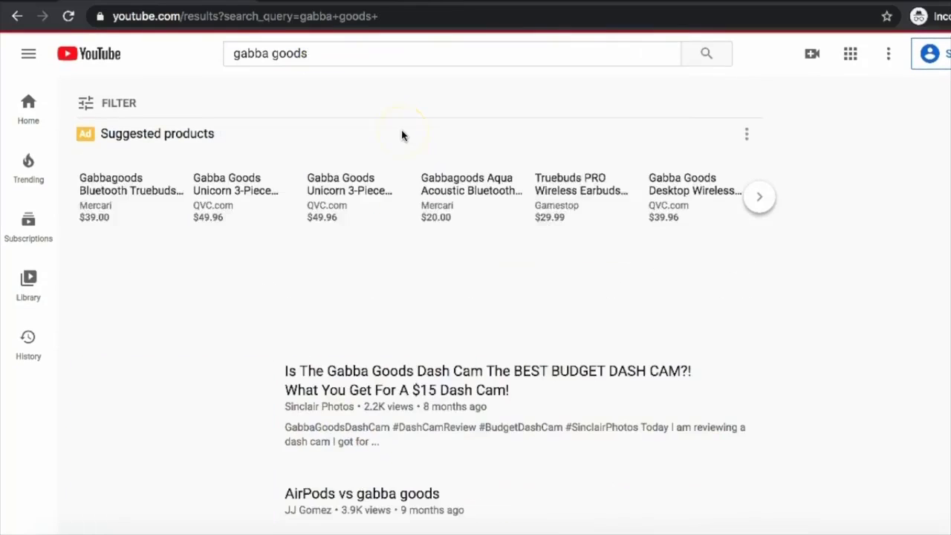
scroll(402, 134, down, 3)
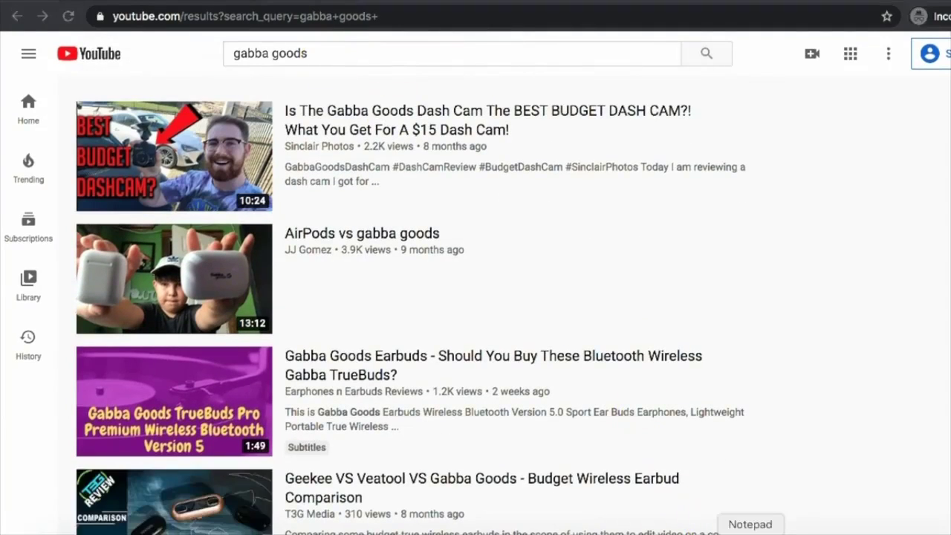
click(751, 532)
Search YouTube for 'earbuds that look like earplugs' from the notes and scroll the results.
triple_click(569, 99)
right_click(728, 529)
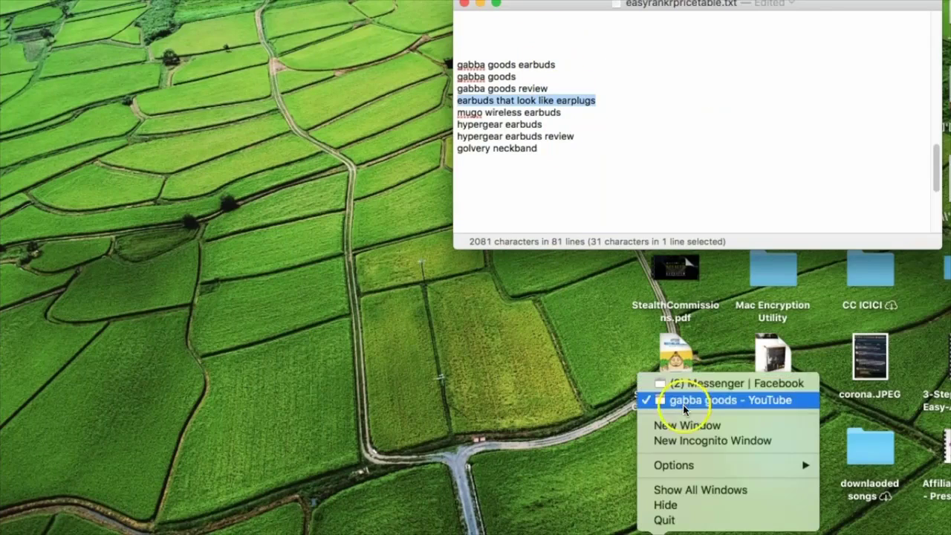
click(683, 402)
triple_click(352, 53)
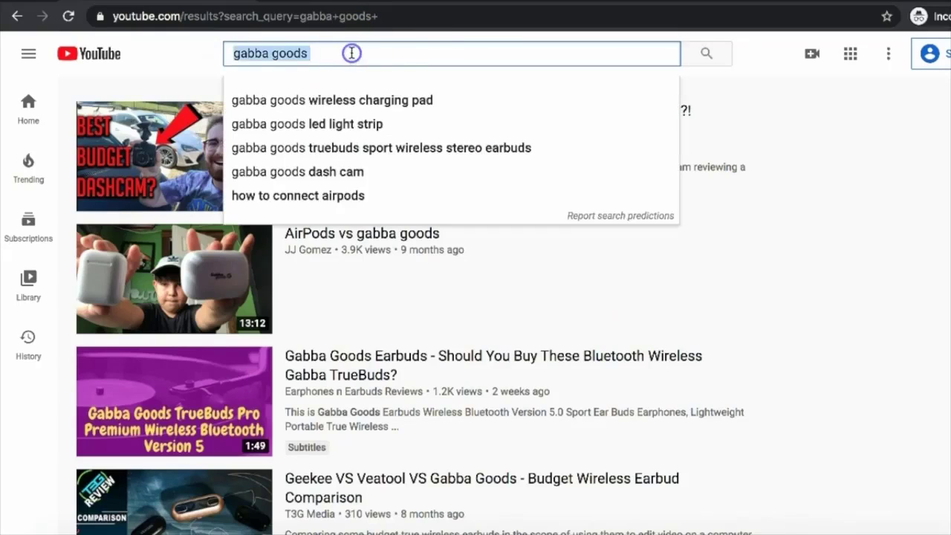
key(Return)
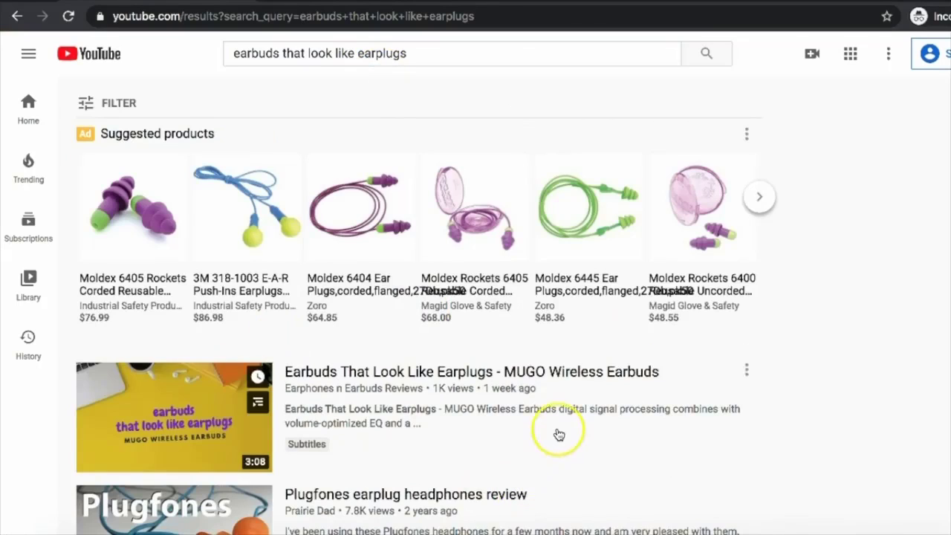
scroll(558, 433, down, 1)
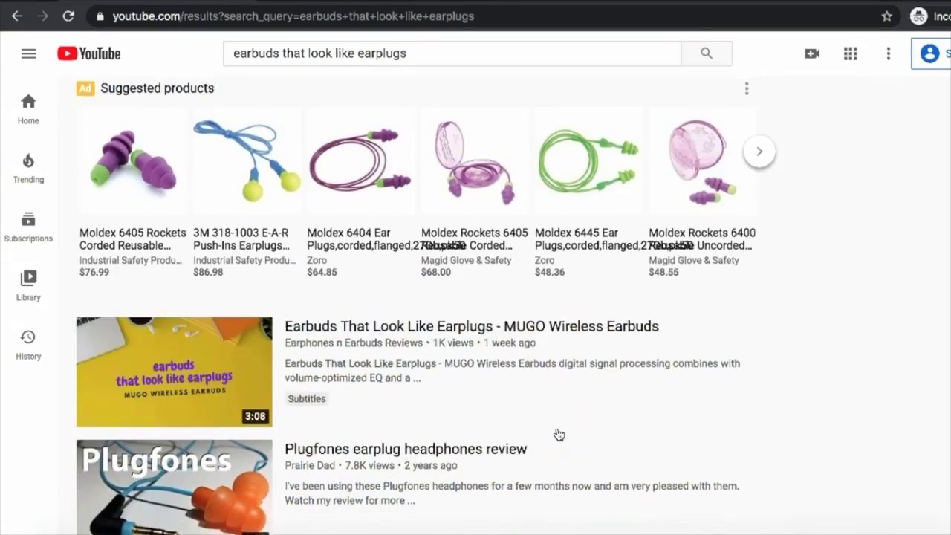
scroll(558, 435, down, 1)
scroll(502, 394, down, 1)
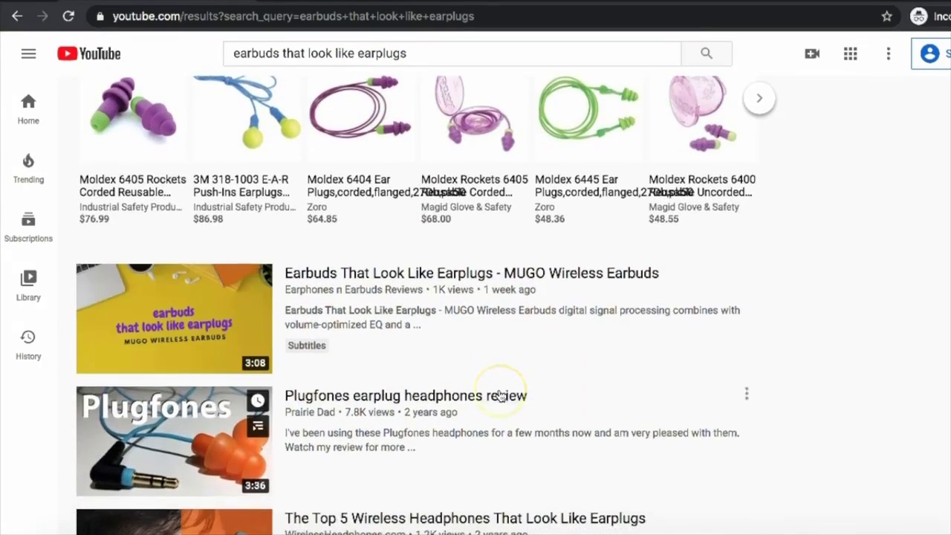
Search YouTube for 'mugo wireless earbuds' and scroll to locate the MUGO video's rank.
triple_click(416, 52)
text(mugo)
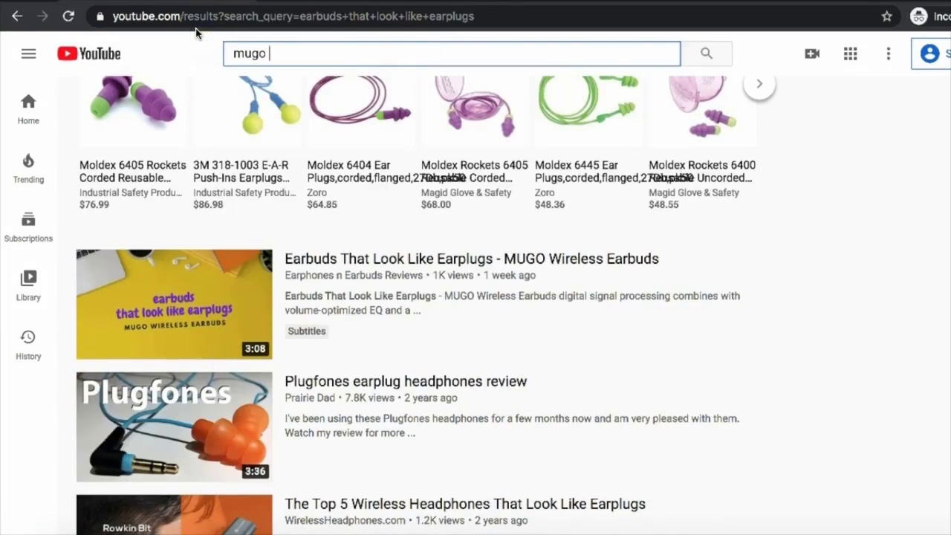
text( wireless ea)
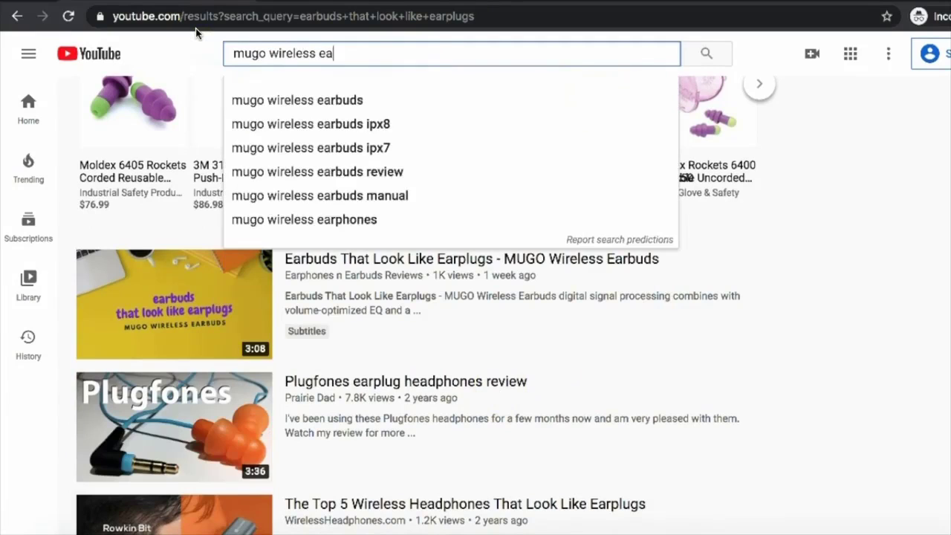
text(rbuds)
key(Return)
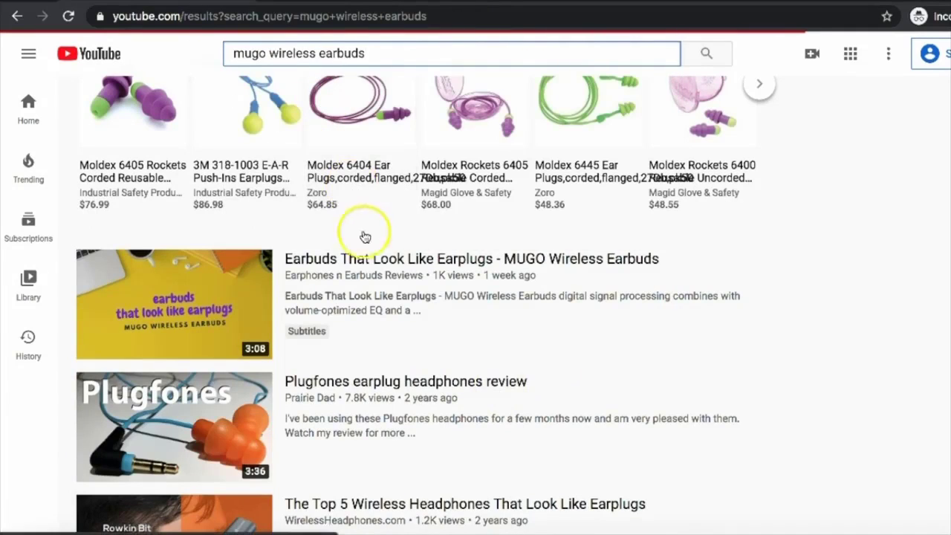
scroll(374, 274, down, 4)
scroll(373, 274, down, 10)
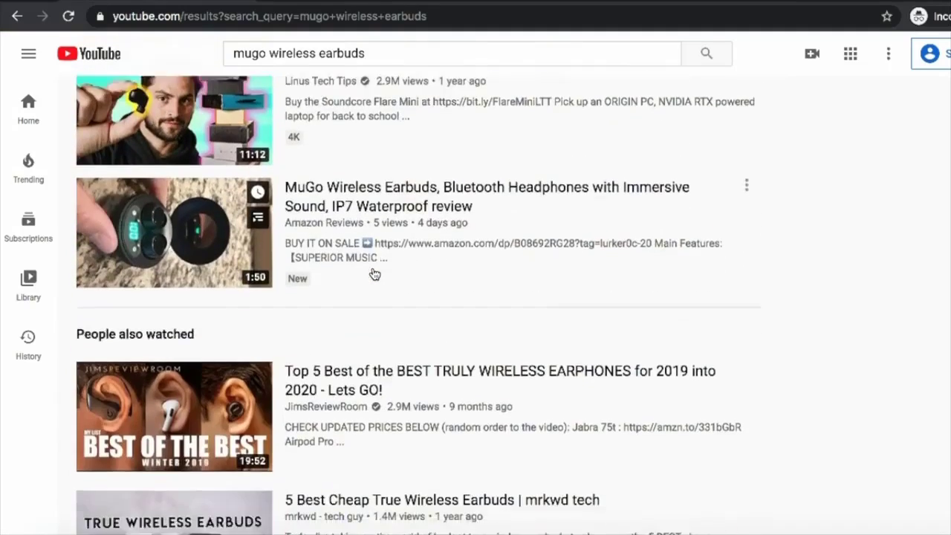
scroll(374, 274, down, 3)
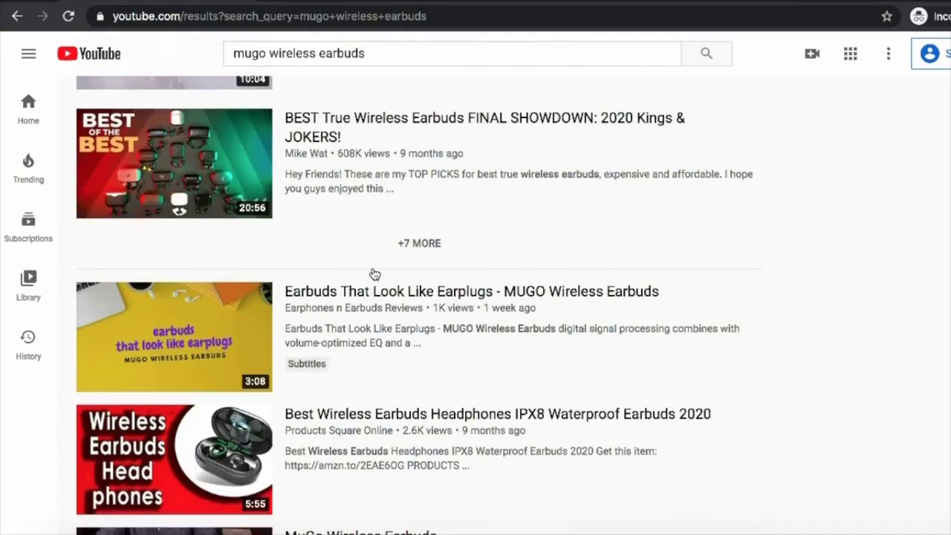
scroll(374, 274, up, 1)
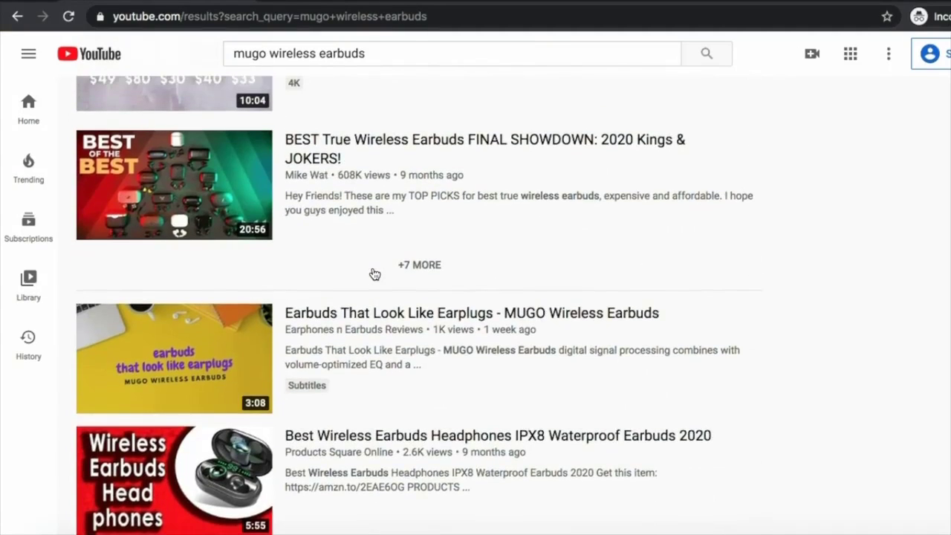
scroll(375, 275, up, 8)
scroll(374, 275, down, 7)
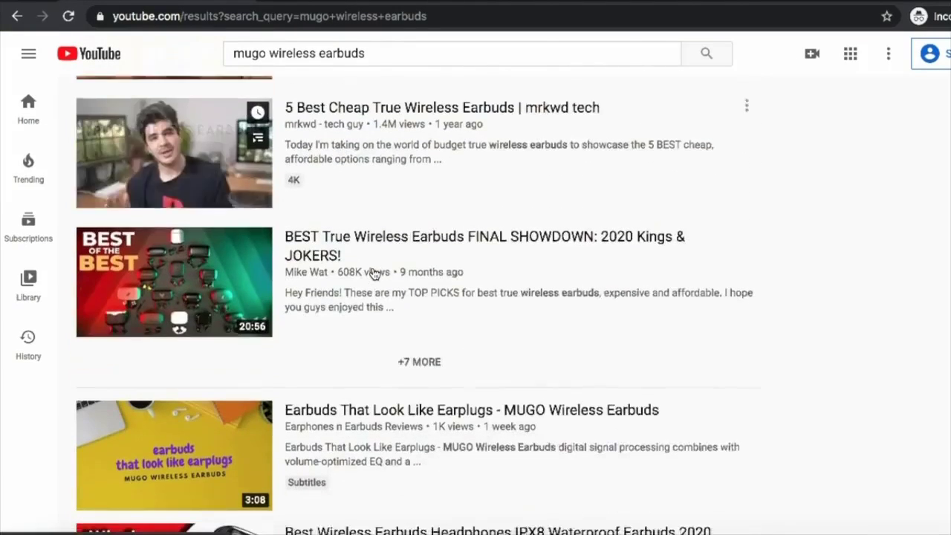
scroll(375, 274, down, 5)
scroll(374, 274, up, 4)
Copy 'hypergear earbuds' from the keyword notes and search it on YouTube.
click(749, 529)
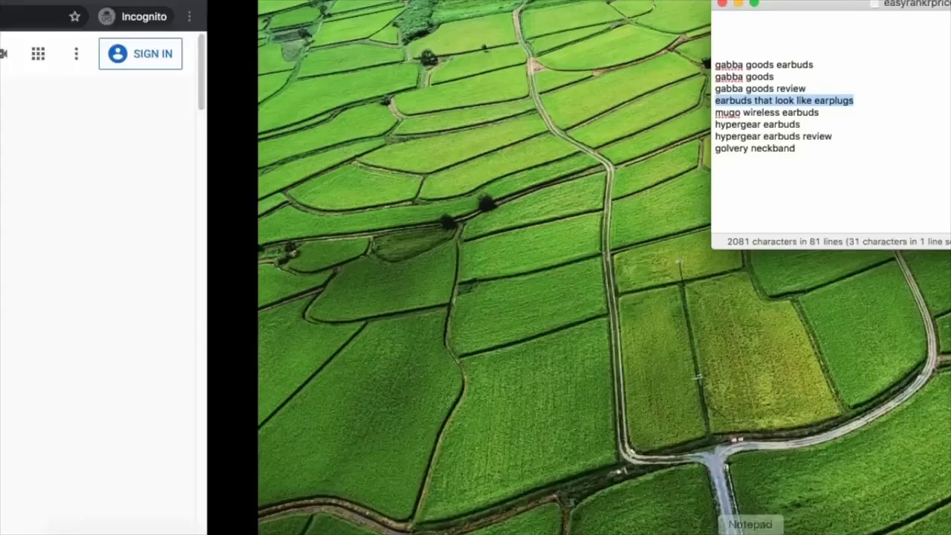
drag(555, 123, 447, 123)
key(super+c)
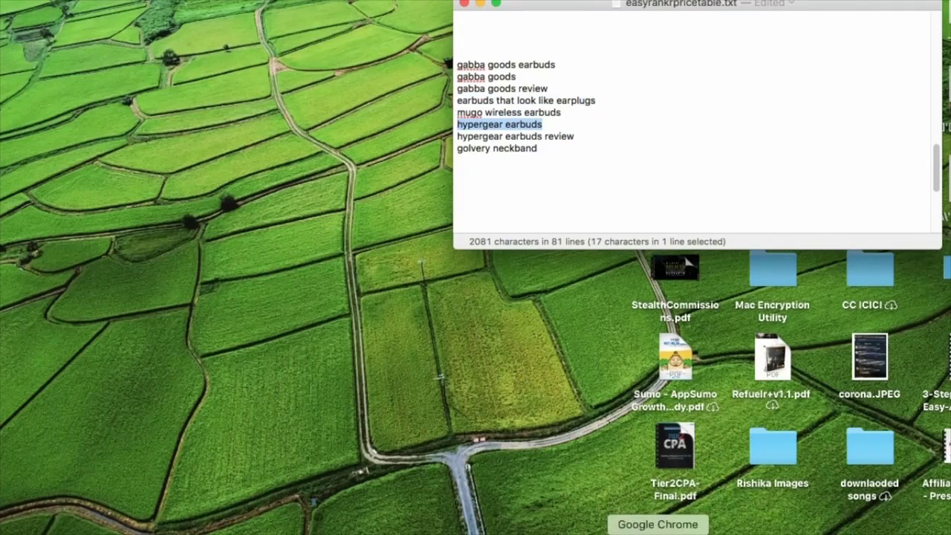
drag(658, 532, 677, 399)
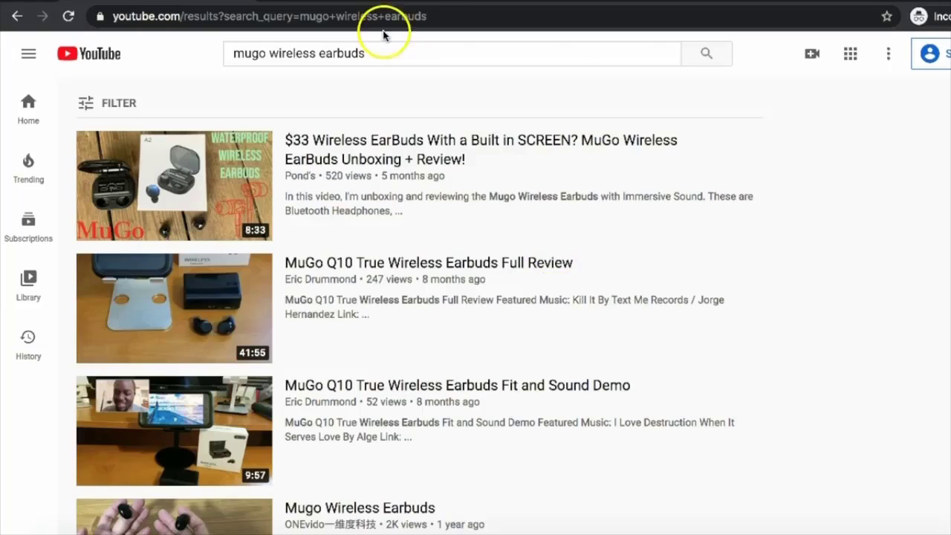
triple_click(377, 55)
key(super+v)
key(Return)
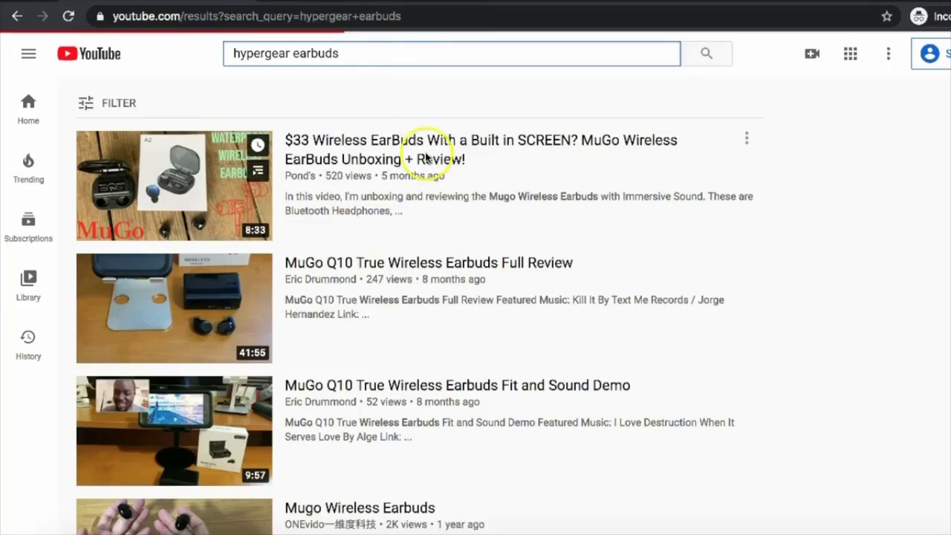
scroll(425, 156, down, 5)
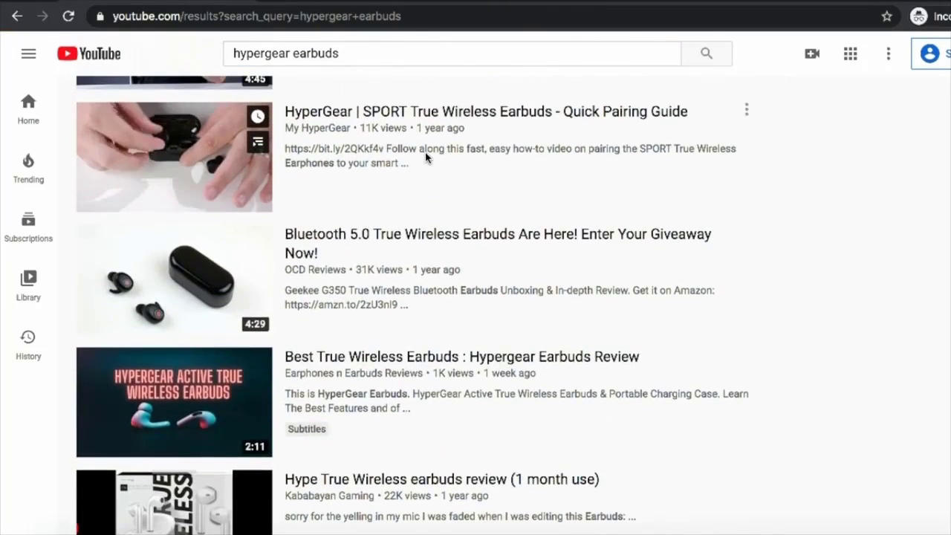
scroll(426, 156, up, 2)
Extend the query to 'hypergear earbuds review' and check the results.
click(394, 53)
text(review)
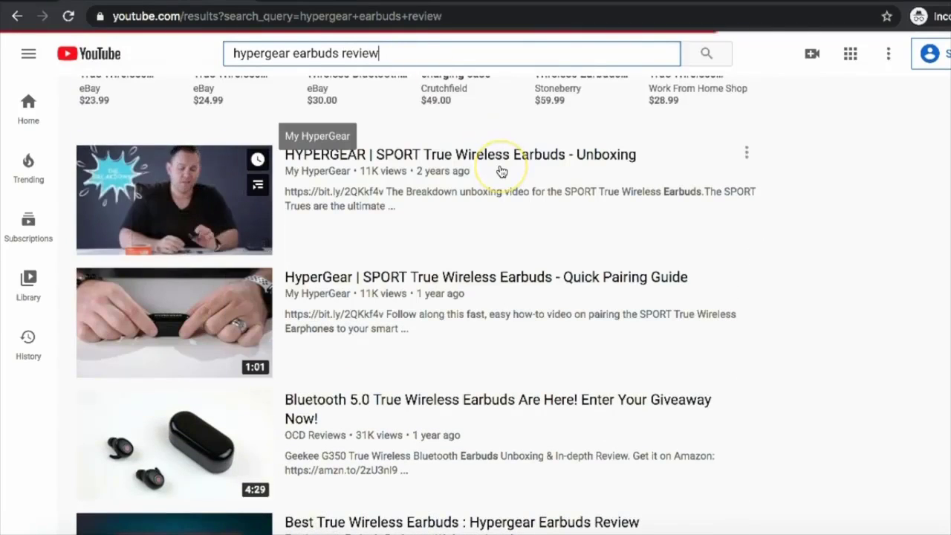
scroll(501, 172, down, 1)
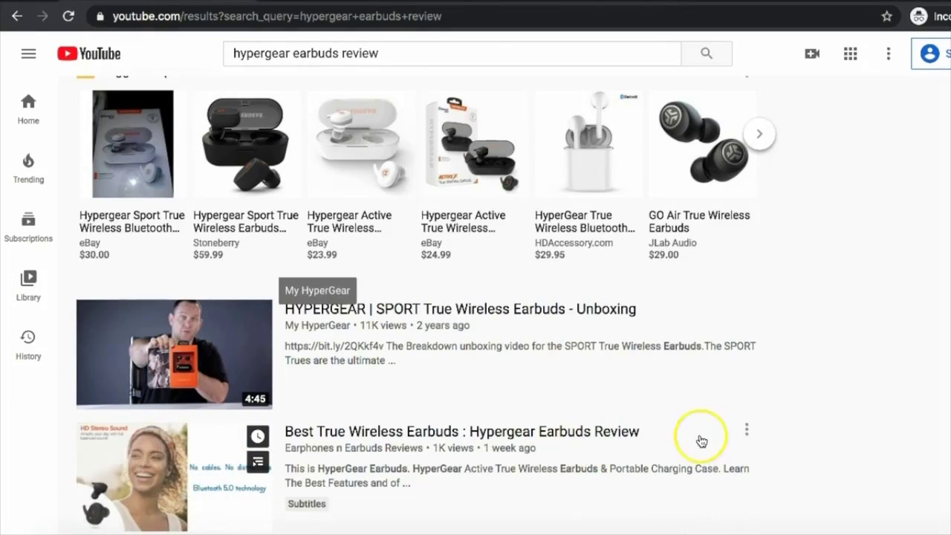
click(721, 468)
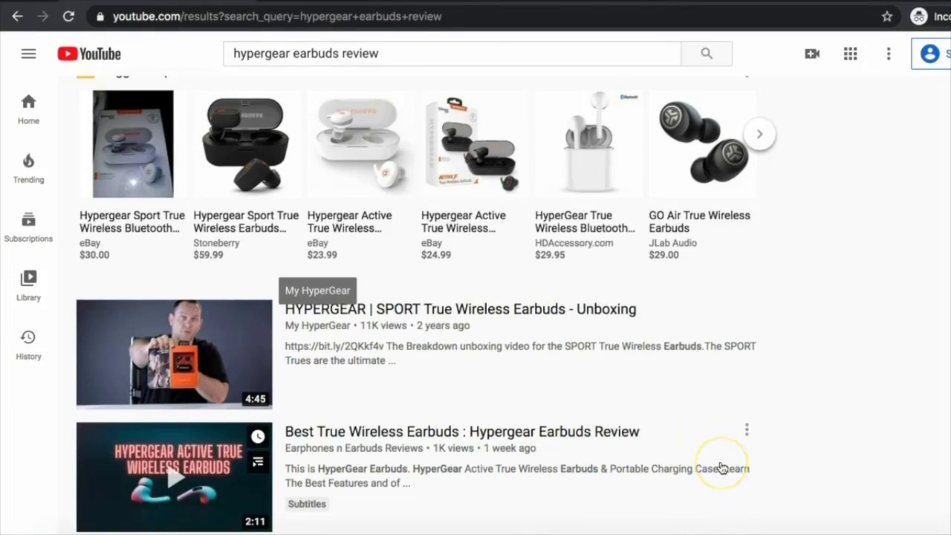
Paste 'golvery neckband' from the notes into YouTube's search and run it.
click(750, 531)
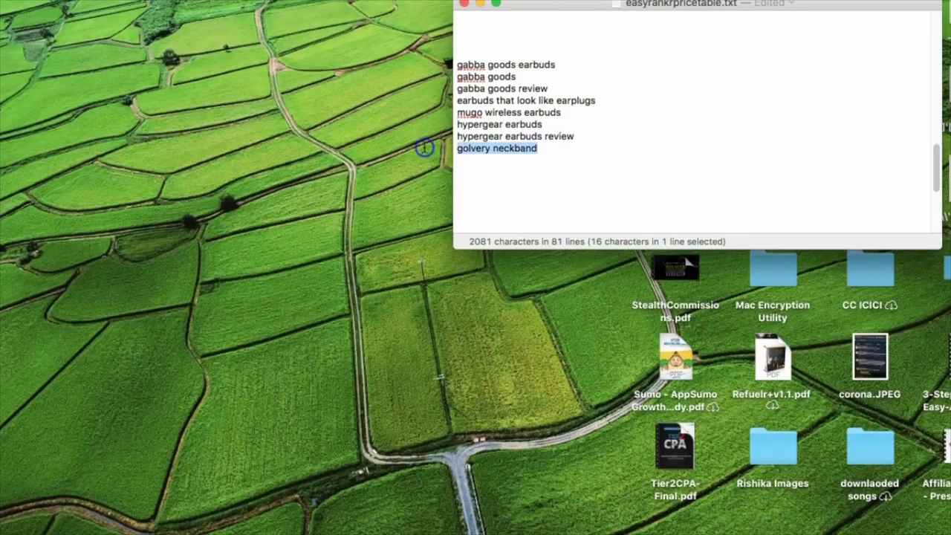
click(658, 529)
click(360, 57)
key(super+a)
text(golvery neckband)
click(446, 106)
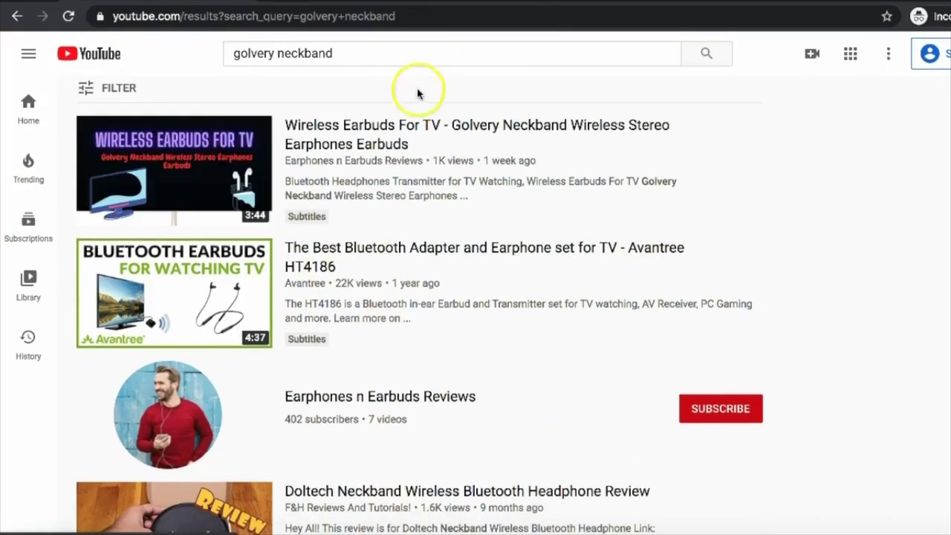
Refine the search to 'golvery neckband earbuds', then 'golvery neckband earphones'.
click(375, 53)
text(earbuds)
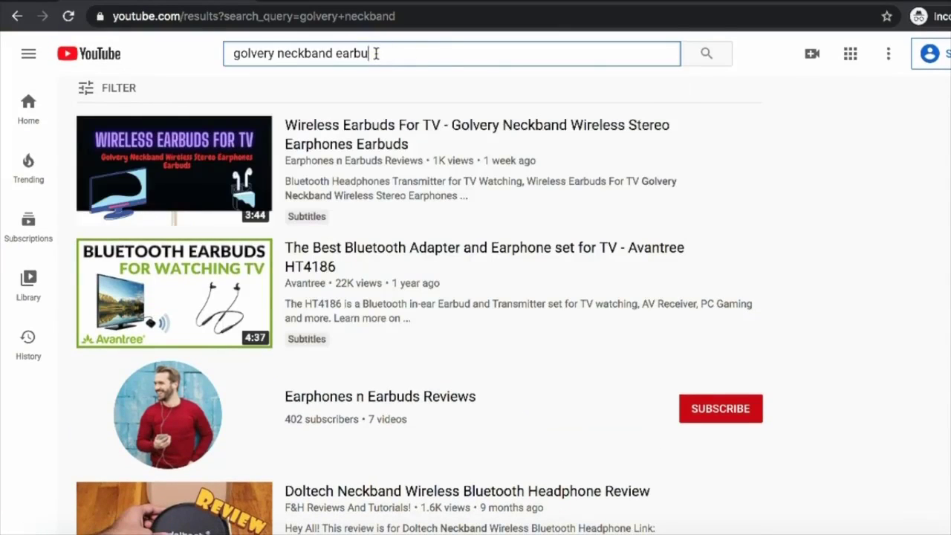
key(Return)
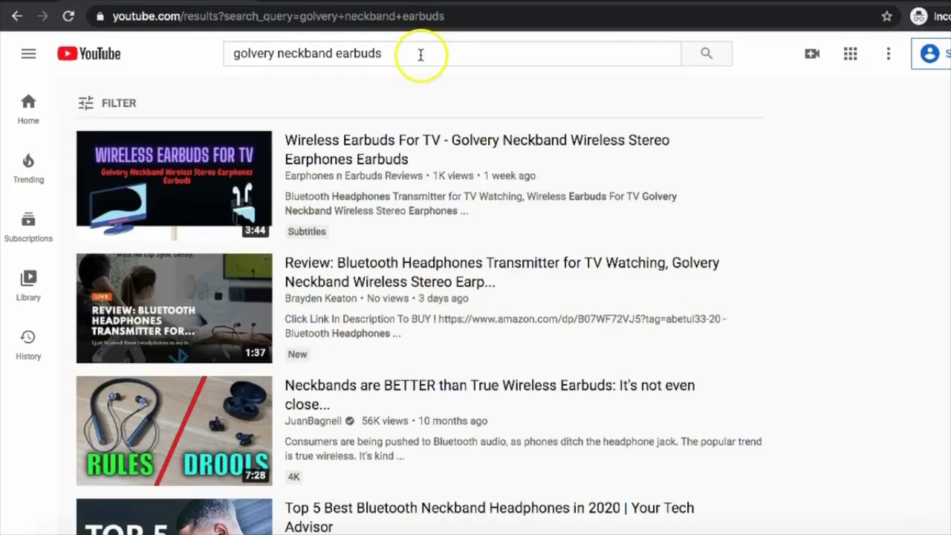
click(420, 55)
key(BackSpace)
key(BackSpace)
text(p)
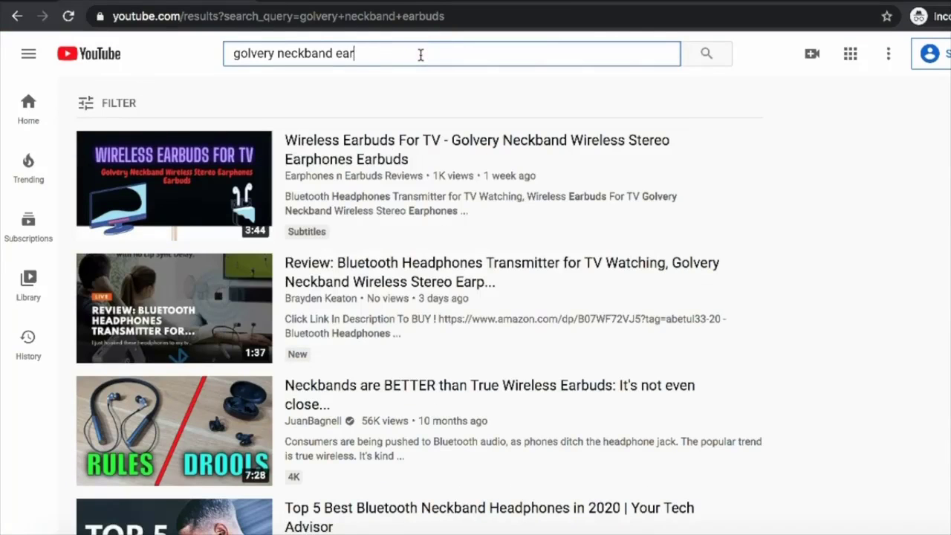
text(hones)
key(Return)
click(490, 85)
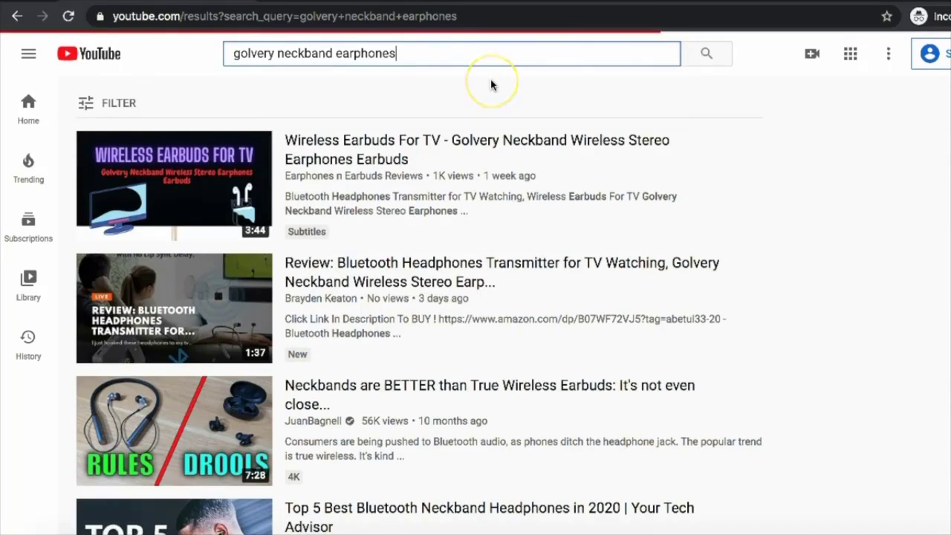
click(337, 54)
click(187, 55)
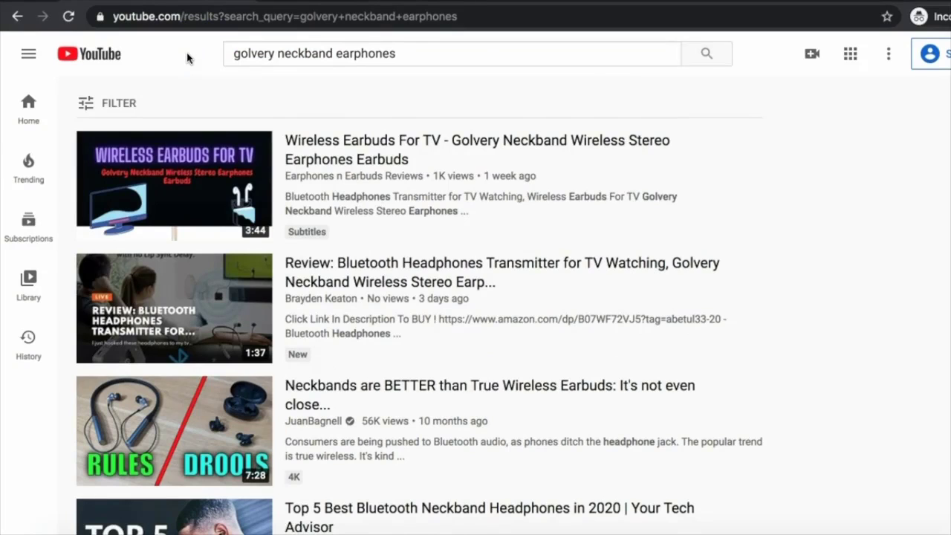
click(379, 94)
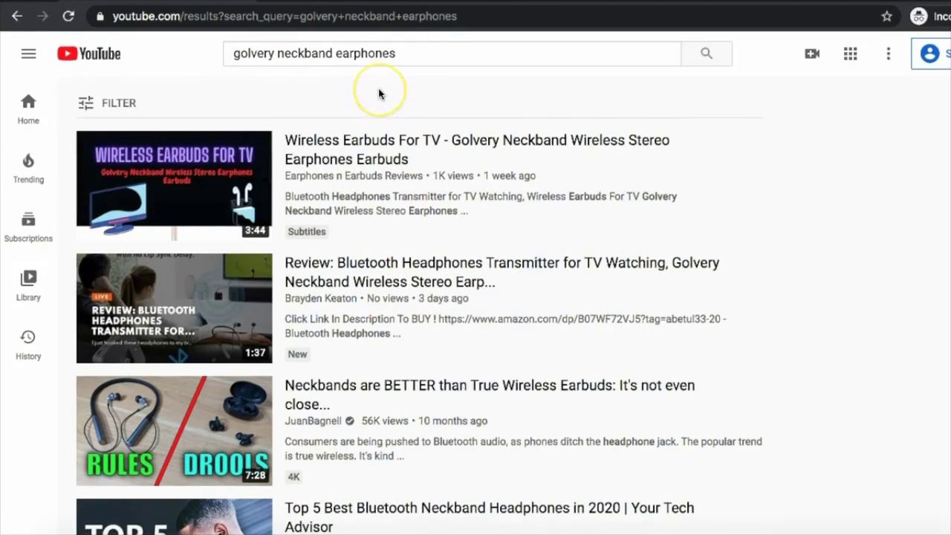